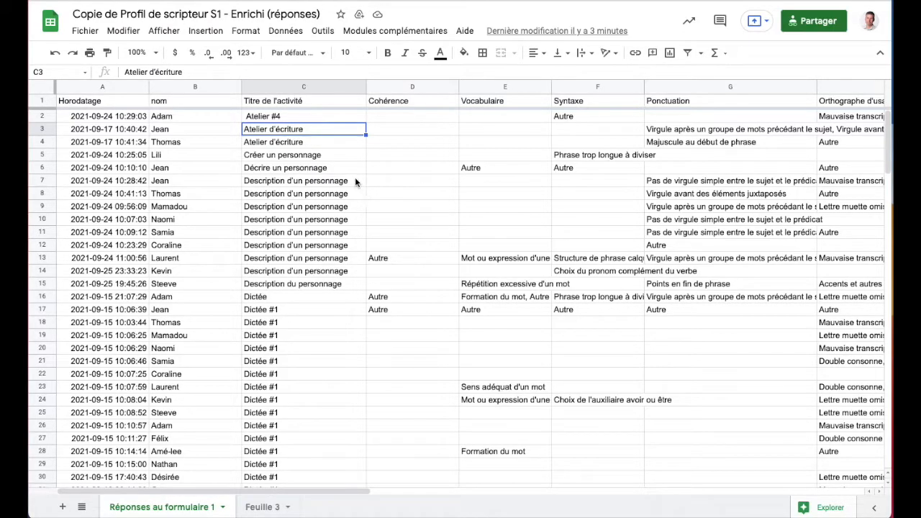
scroll(298, 285, down, 1)
click(293, 285)
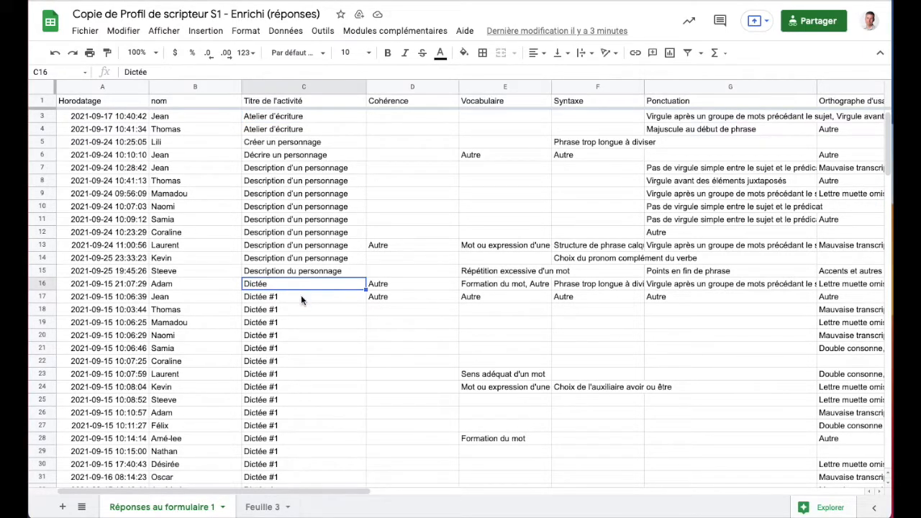
click(301, 295)
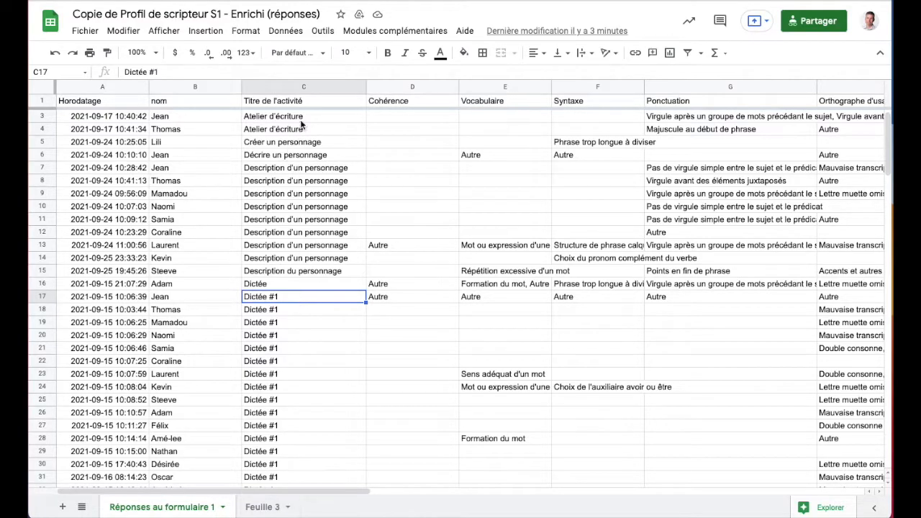
click(313, 102)
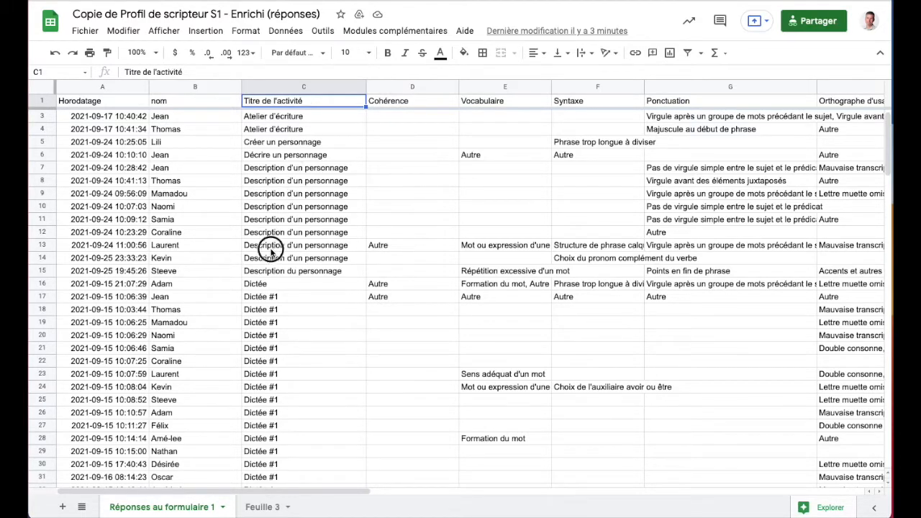
click(268, 246)
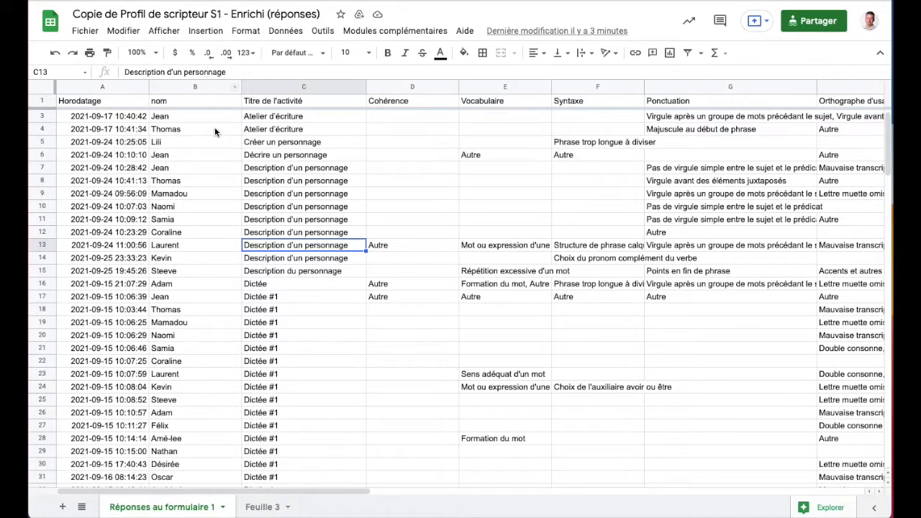
Freeze the first two columns, Horodatage and nom, of the form responses sheet
drag(302, 490, 199, 502)
click(158, 32)
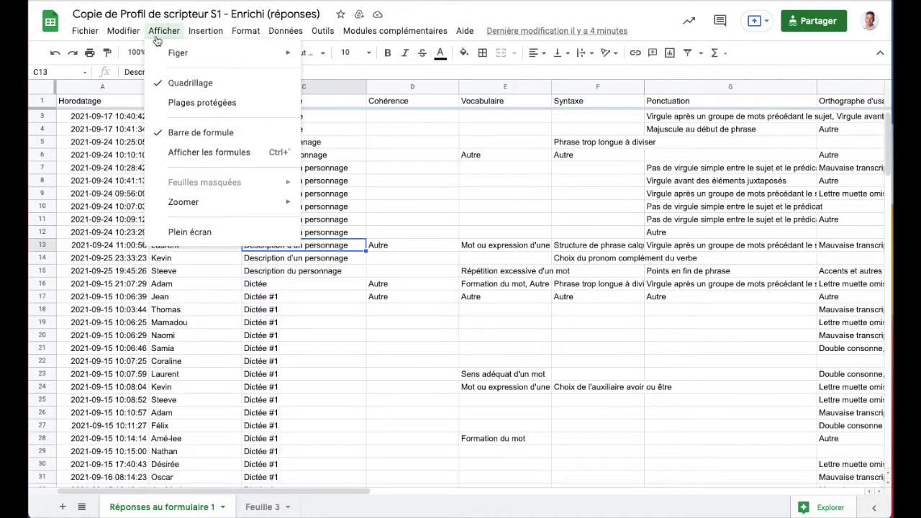
mouse_move(196, 55)
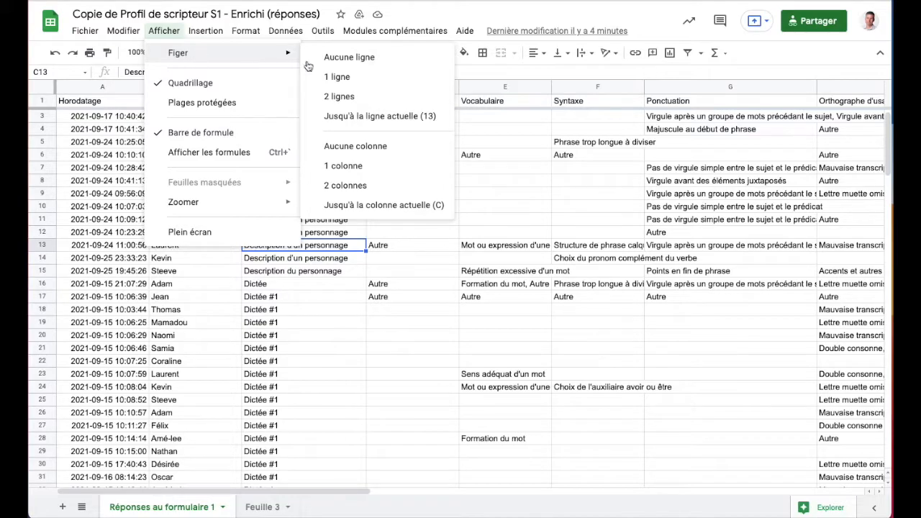
click(373, 187)
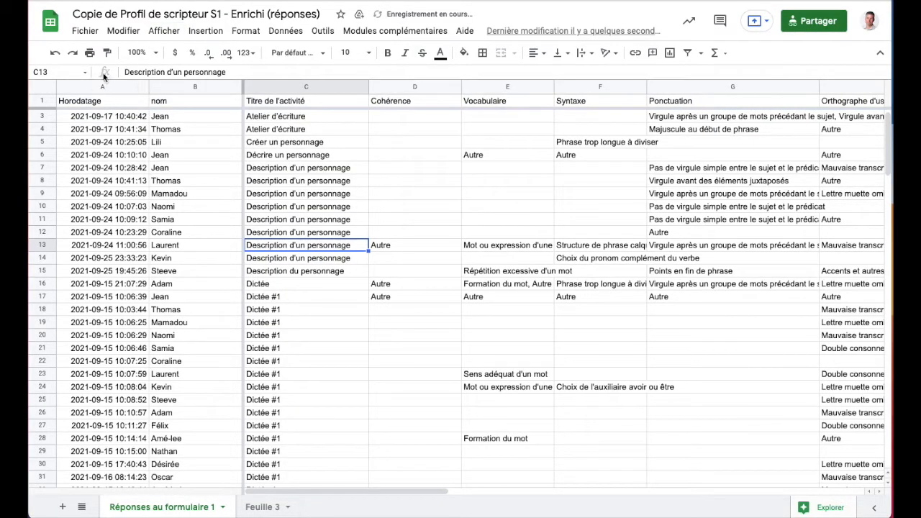
Examine the response columns across to Orthographe grammaticale beside the frozen names, and return to the first column
click(327, 220)
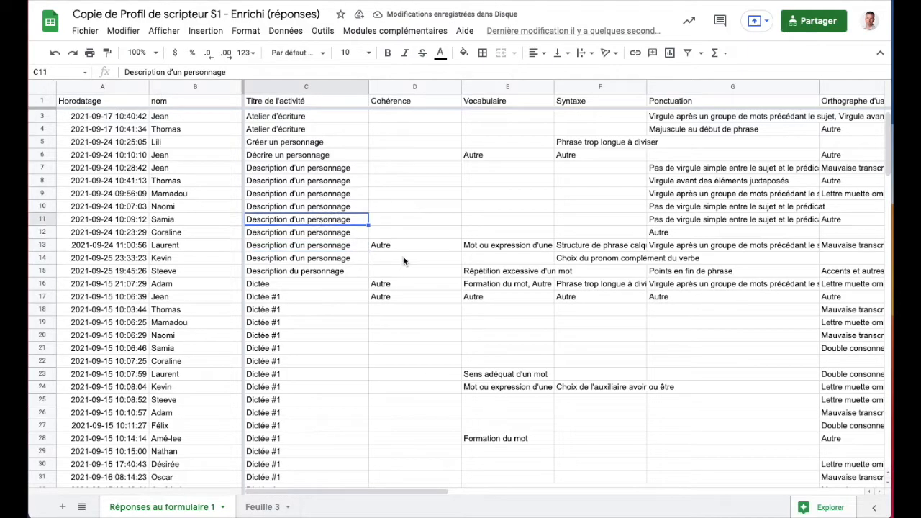
key(Right)
key(Right)
key(Right)
key(Right)
key(Right)
key(Right)
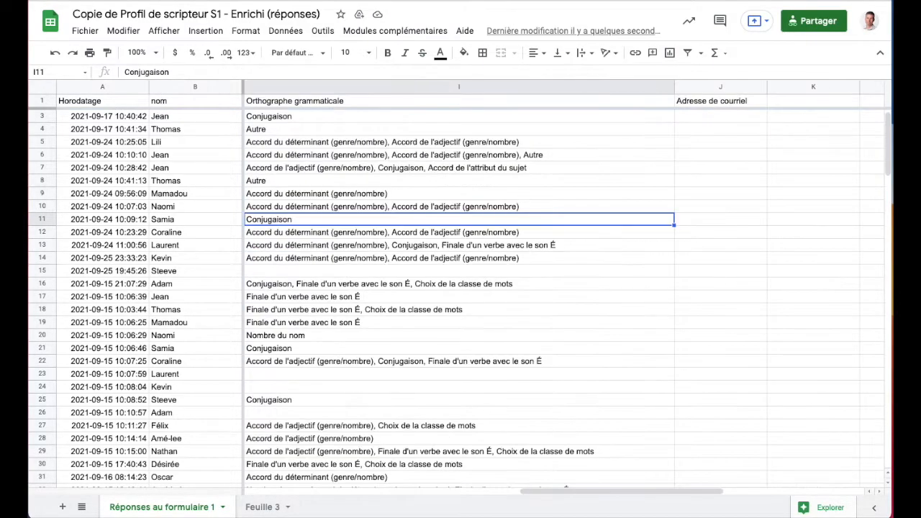
click(185, 134)
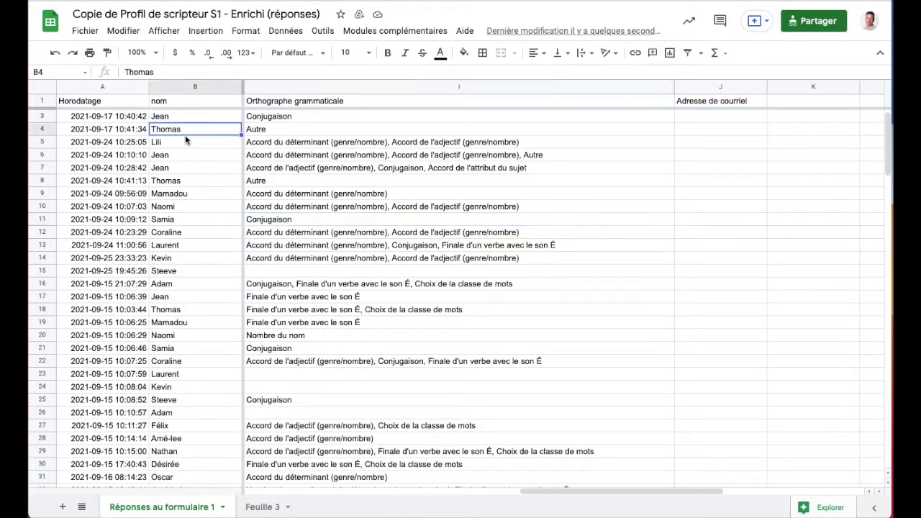
click(306, 141)
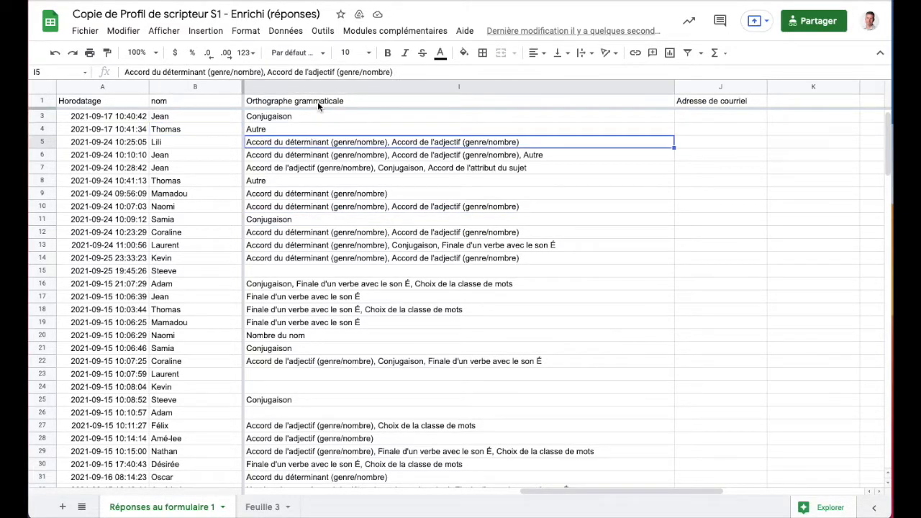
key(Left)
key(Left)
key(Left)
key(Left)
key(Left)
key(Left)
key(Left)
key(Left)
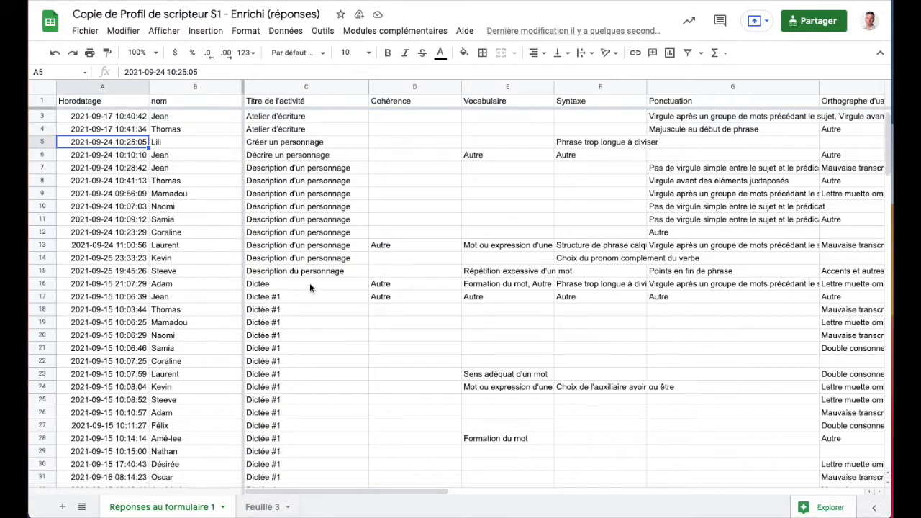
Create a filter on the whole Titre de l'activité column
scroll(310, 284, up, 1)
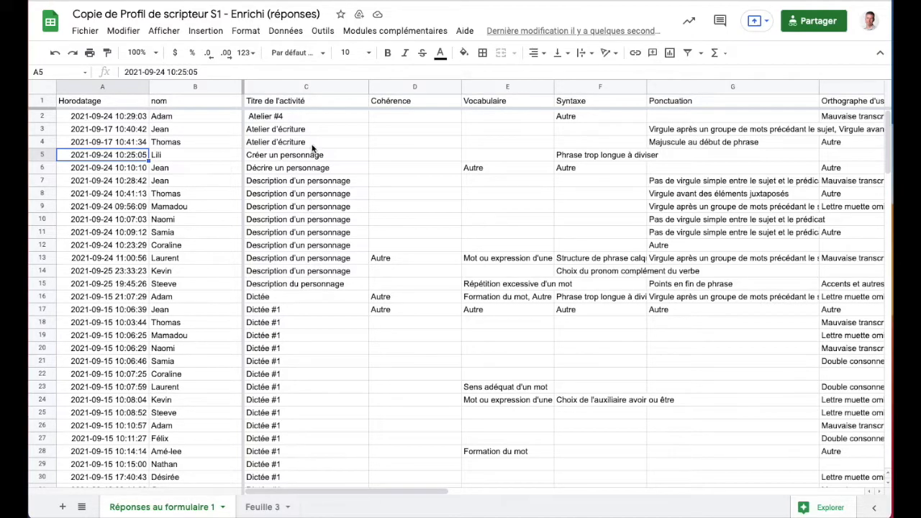
click(330, 105)
click(341, 92)
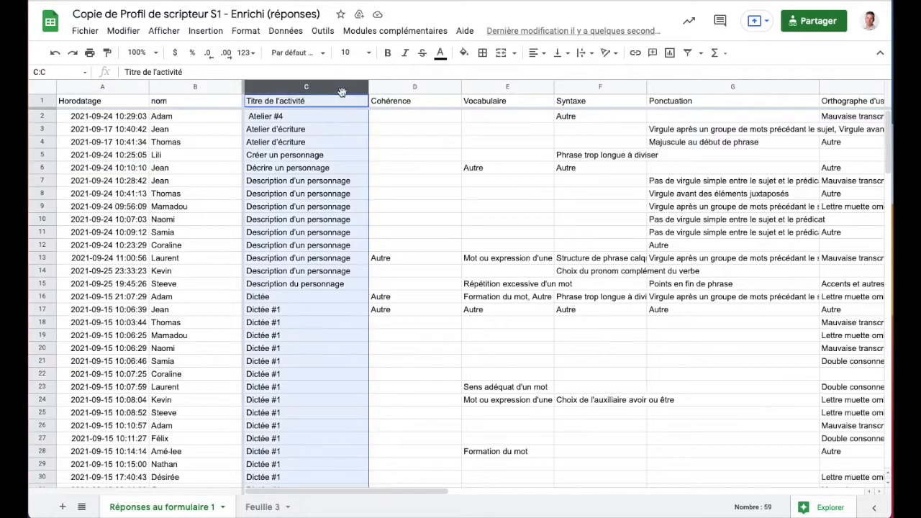
click(687, 54)
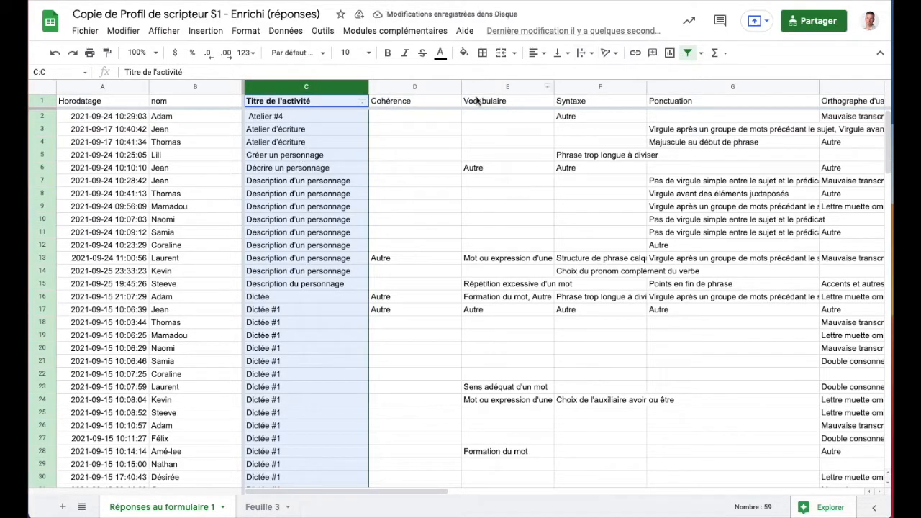
Filter Titre de l'activité by value to only Dictée #1 and look through the error columns of the remaining rows
click(362, 101)
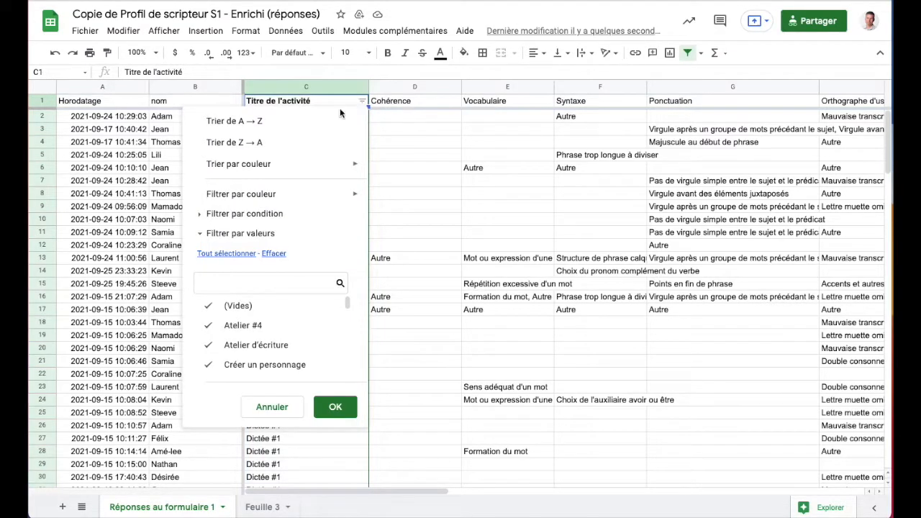
scroll(273, 319, down, 1)
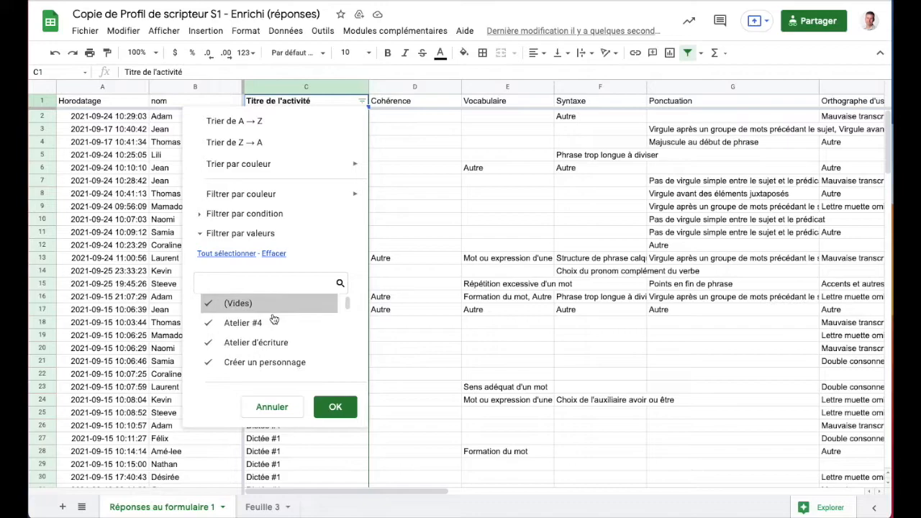
scroll(253, 321, up, 1)
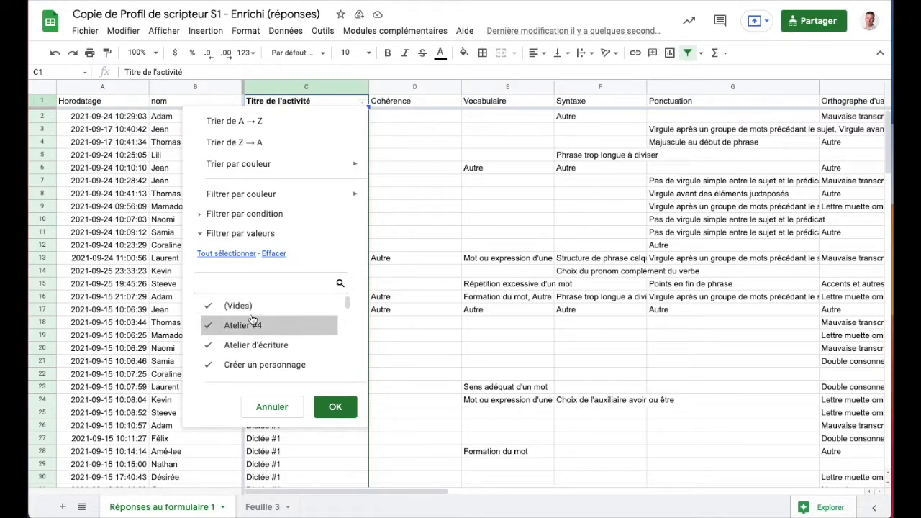
scroll(281, 320, down, 2)
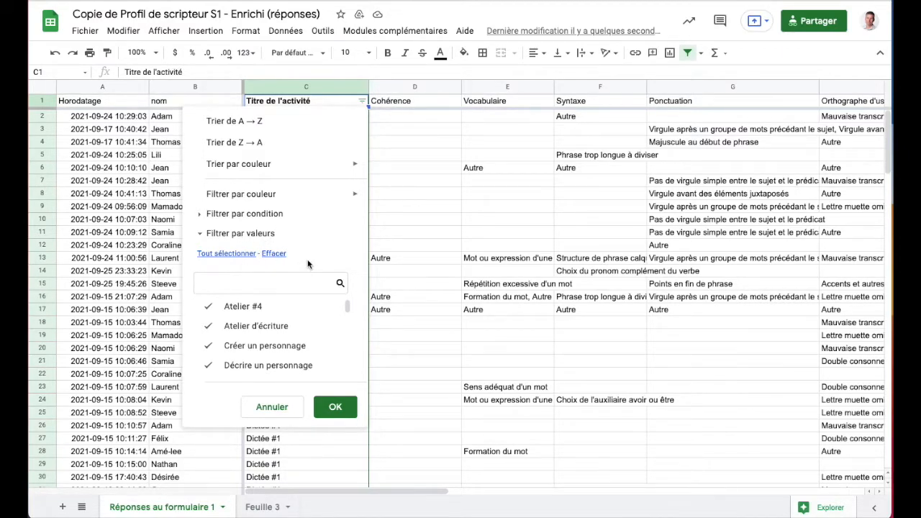
click(267, 255)
scroll(288, 327, down, 1)
scroll(288, 331, down, 2)
click(239, 320)
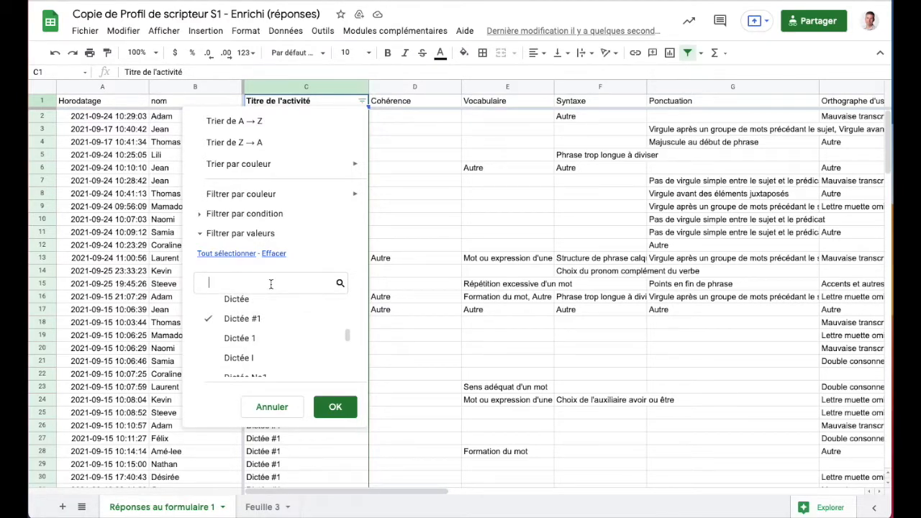
click(329, 407)
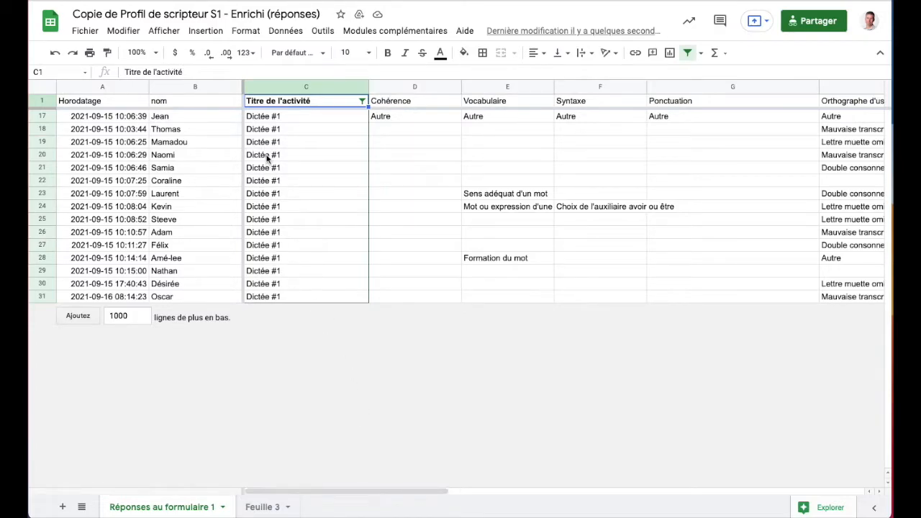
drag(364, 489, 561, 496)
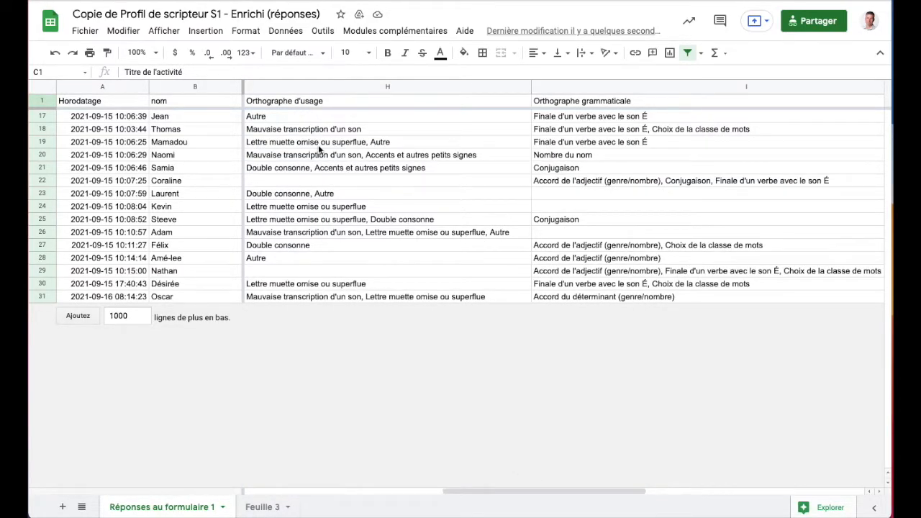
drag(460, 492, 255, 493)
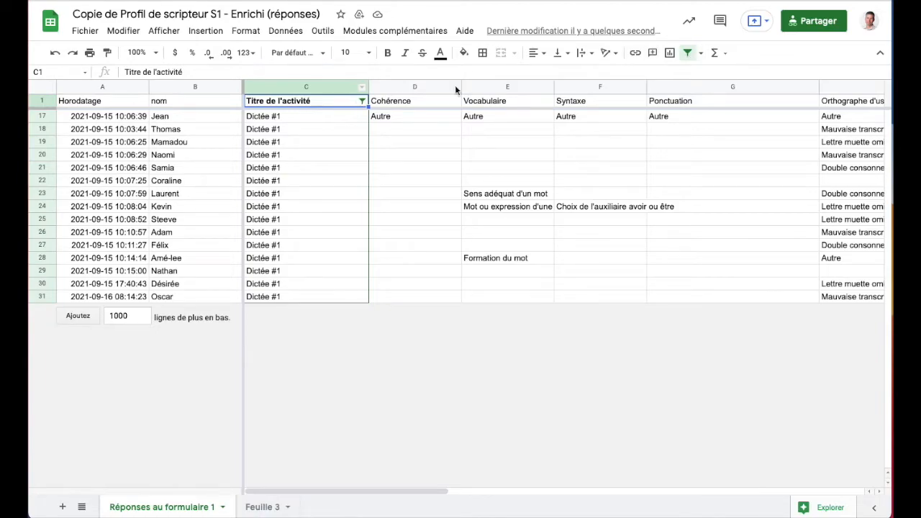
Replace the single-column filter with one covering all columns and show only the Dictée #1 activity rows
click(688, 54)
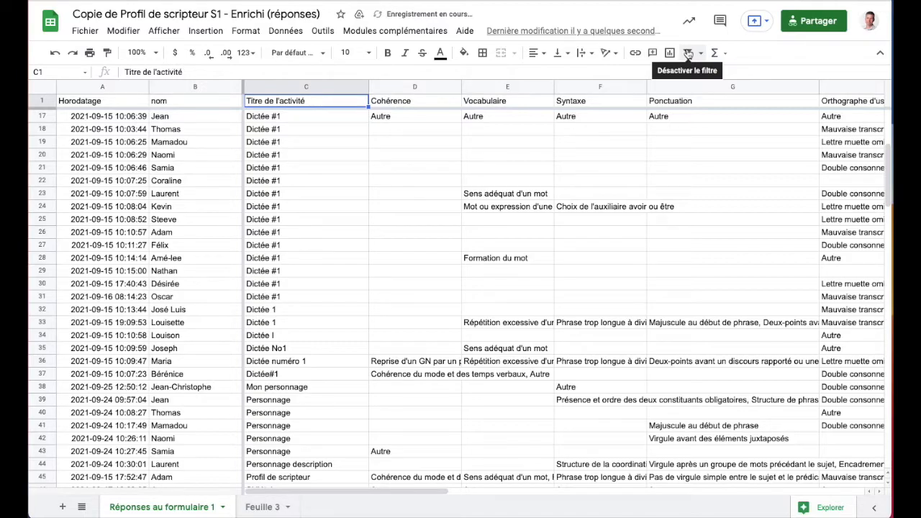
click(688, 54)
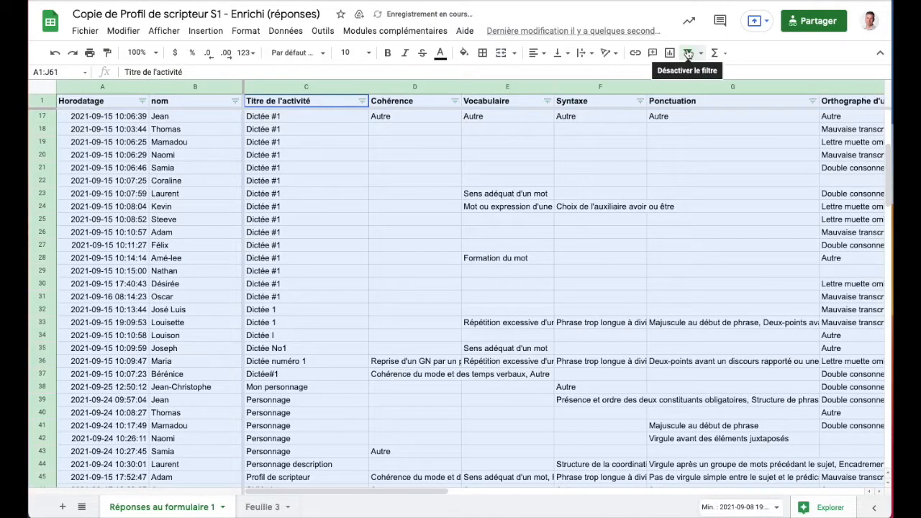
click(364, 102)
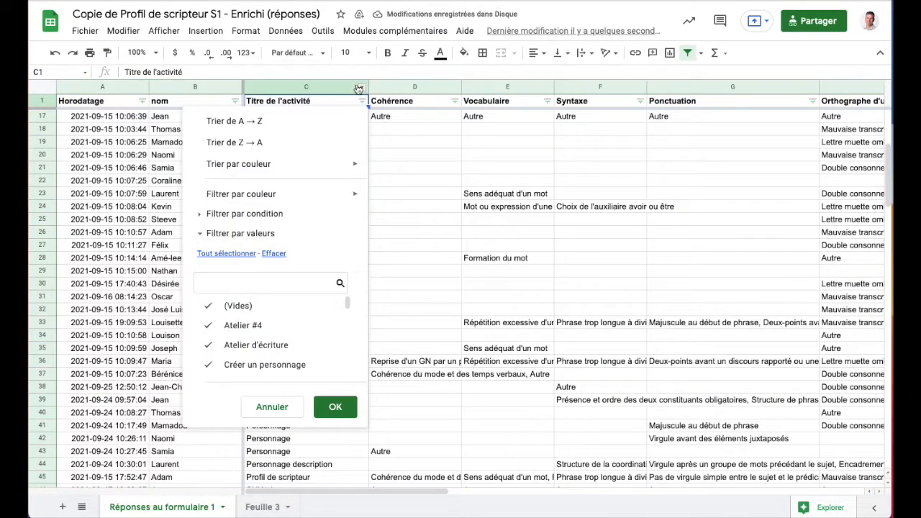
click(281, 256)
scroll(292, 356, down, 5)
scroll(288, 349, up, 5)
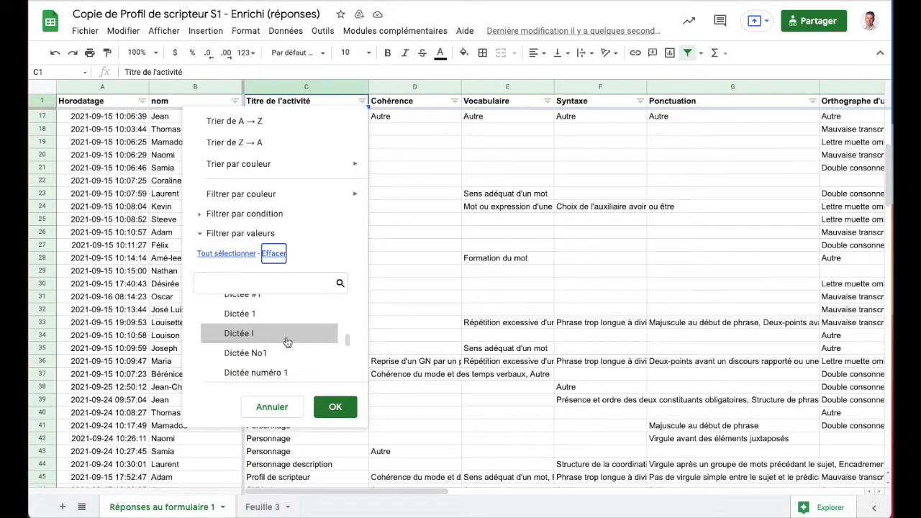
click(255, 324)
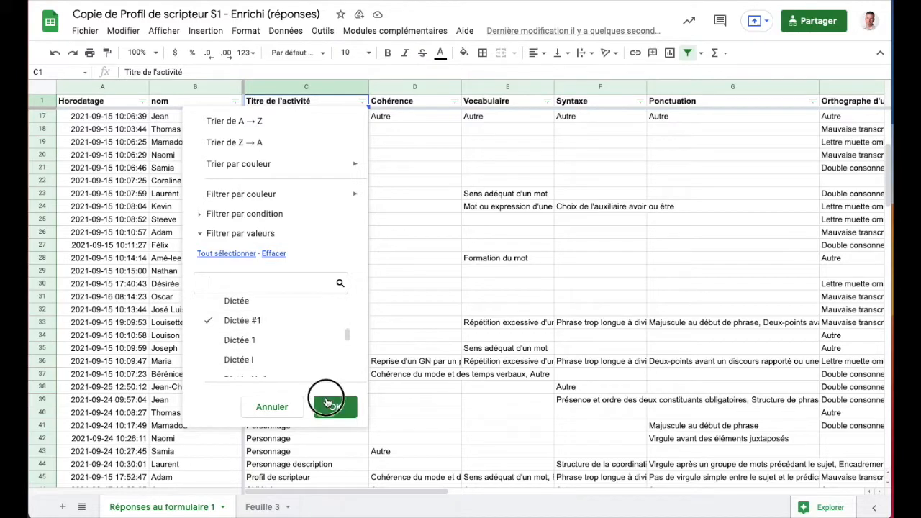
click(331, 401)
Insert a chart of the Orthographe d'usage column, range H1:H31, for the filtered rows
click(348, 171)
drag(423, 489, 559, 497)
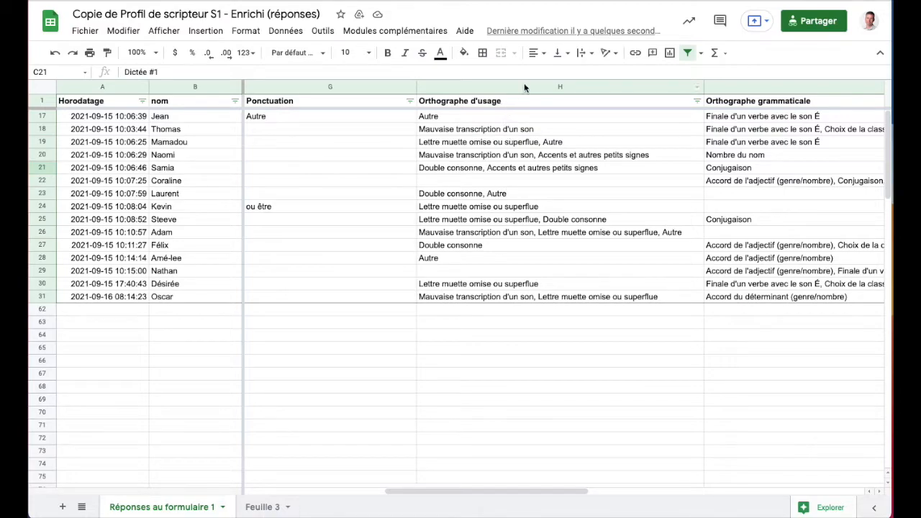
drag(506, 142, 513, 302)
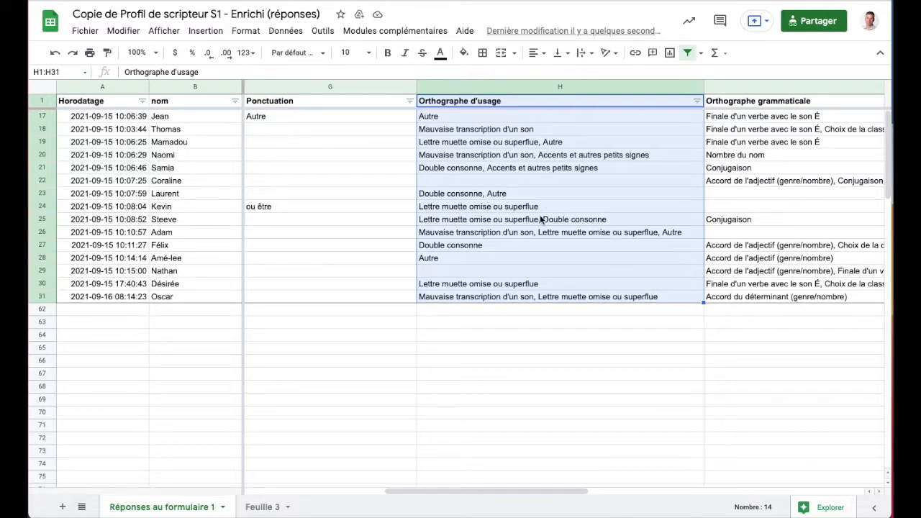
click(220, 36)
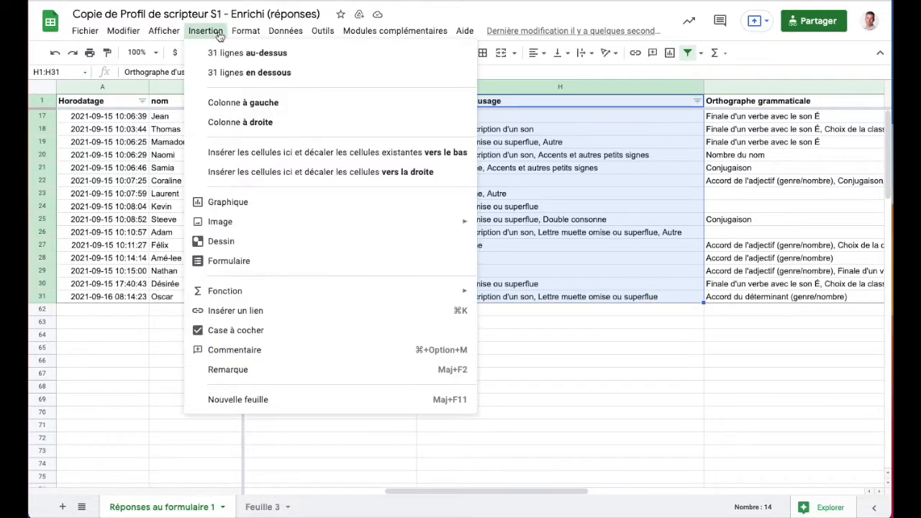
click(270, 205)
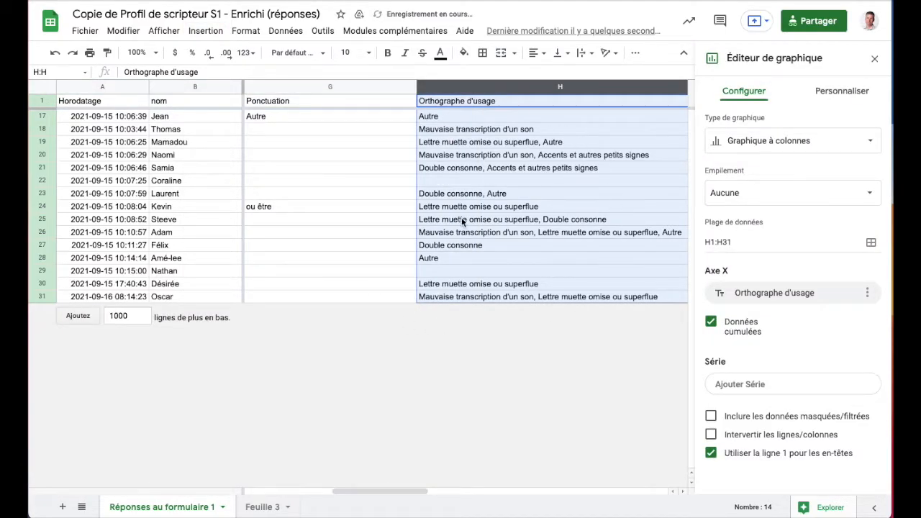
Close the chart editor and move the Orthographe d'usage chart over columns D to G, clear of the activity titles
drag(391, 489, 309, 488)
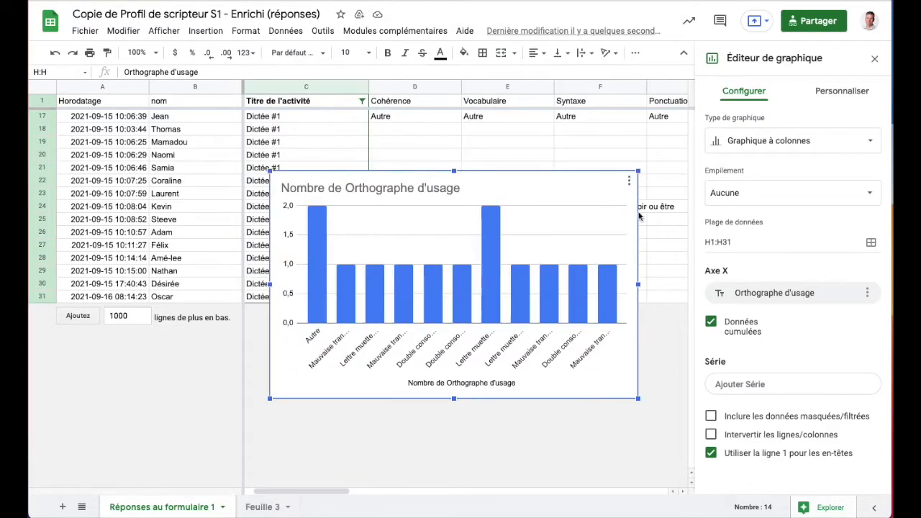
click(875, 58)
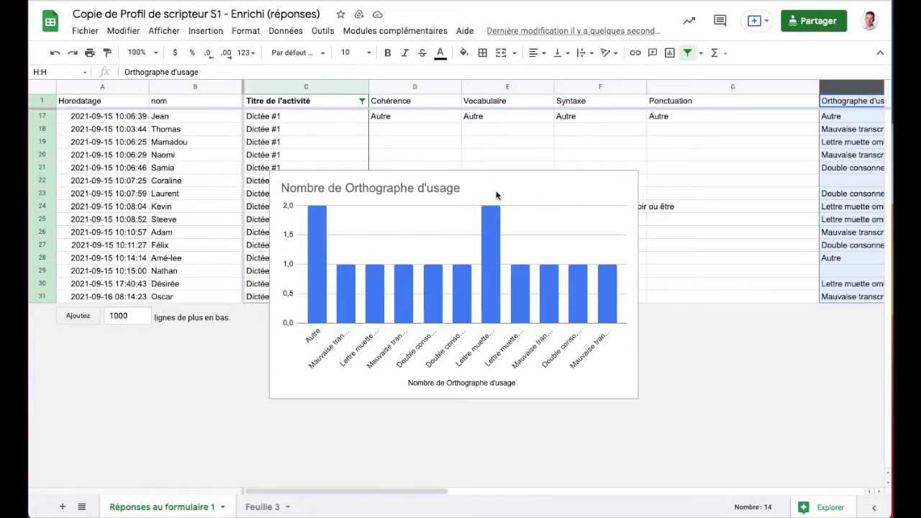
click(451, 177)
drag(452, 178, 587, 216)
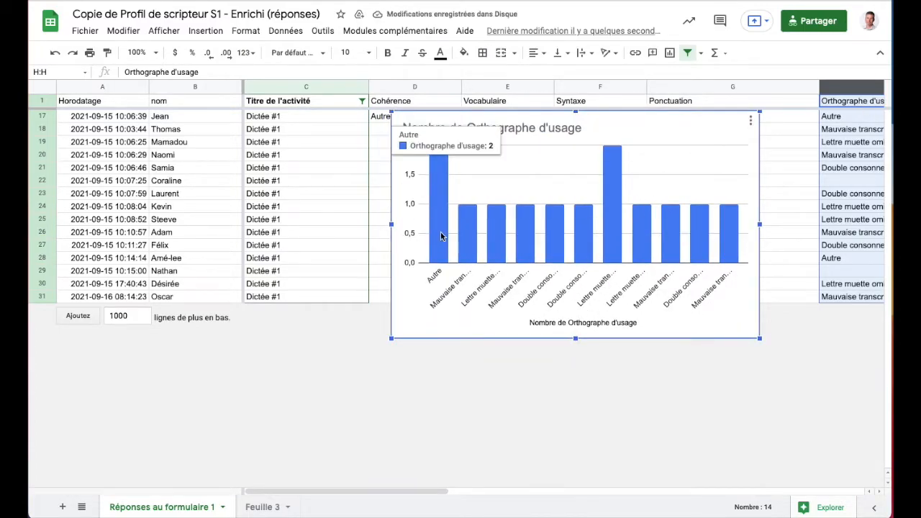
Check the individual bars of the Orthographe d'usage chart and delete the chart from the sheet
mouse_move(609, 233)
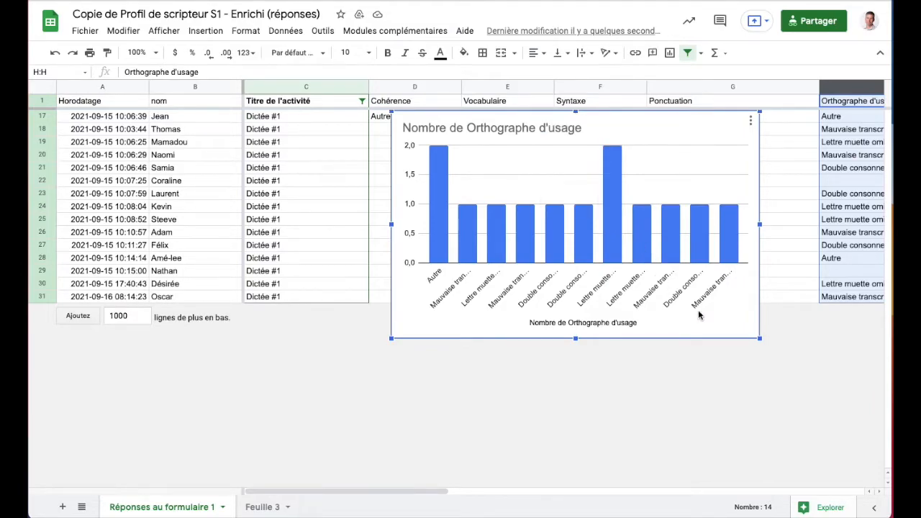
mouse_move(704, 225)
mouse_move(612, 193)
drag(719, 148, 693, 199)
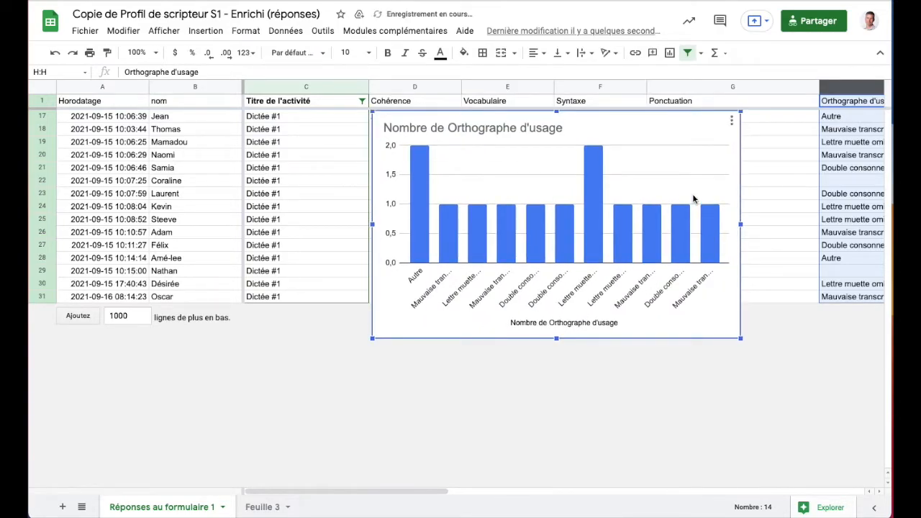
key(Delete)
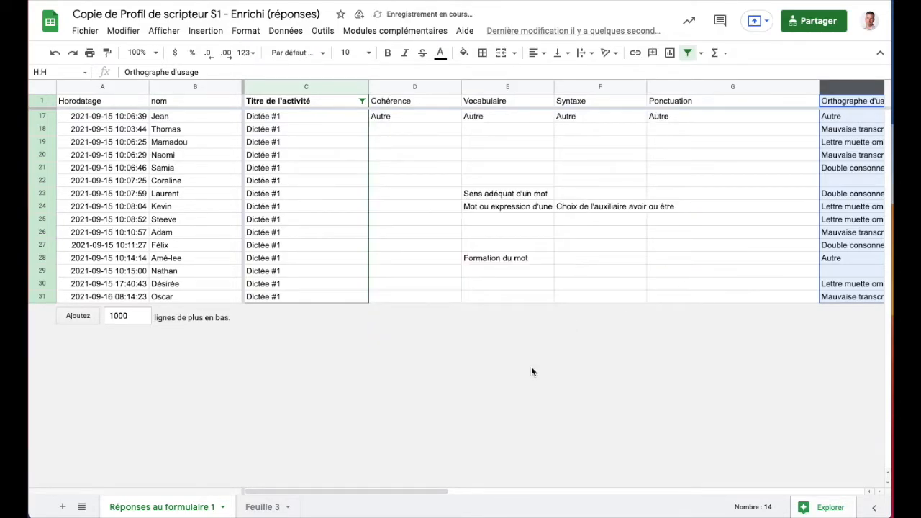
Insert a column chart of the Orthographe grammaticale column, range I1:I31, for the filtered rows and select one of its bars
drag(428, 490, 617, 496)
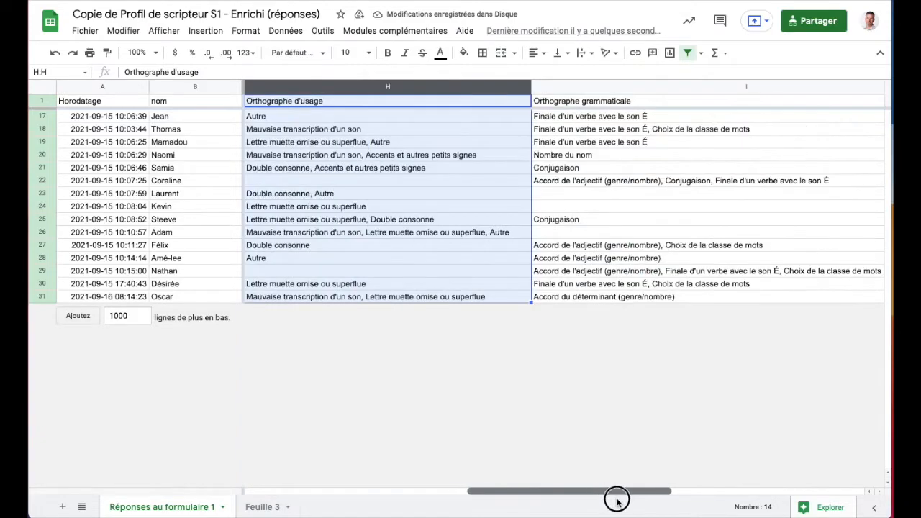
click(597, 87)
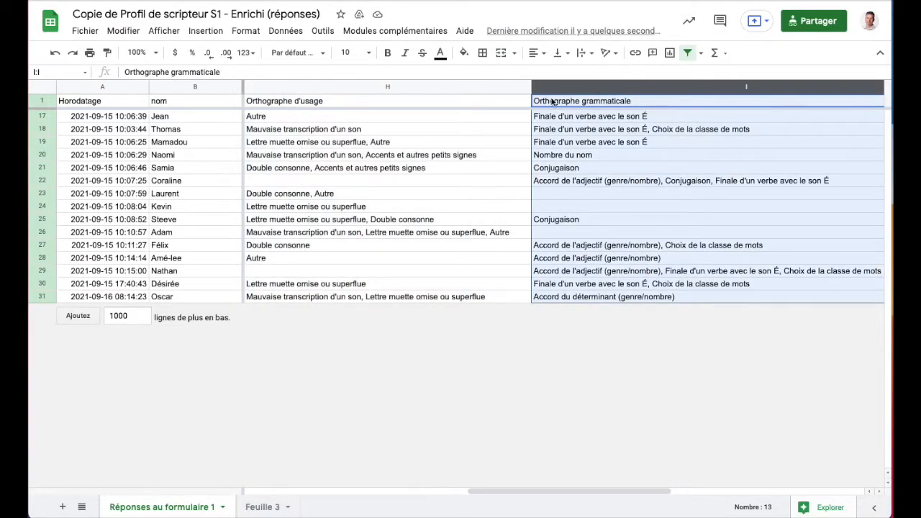
click(210, 33)
click(224, 105)
drag(452, 489, 337, 490)
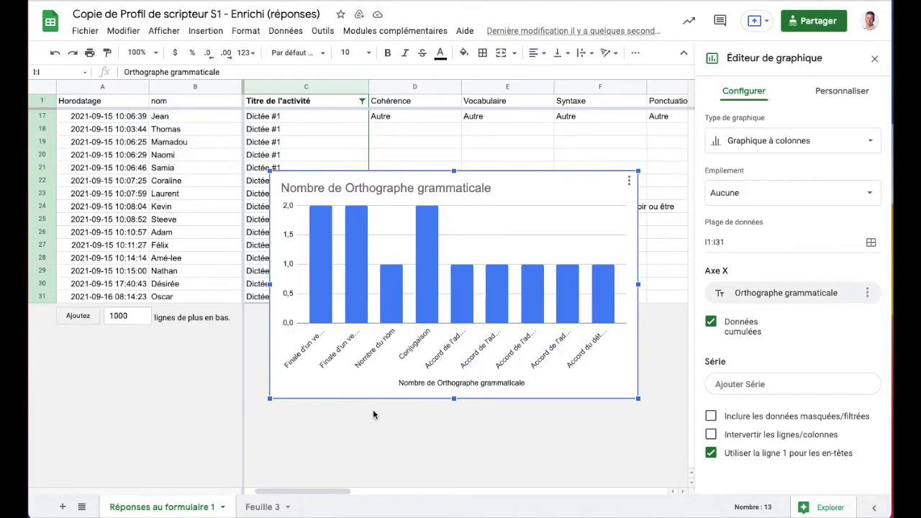
double_click(322, 263)
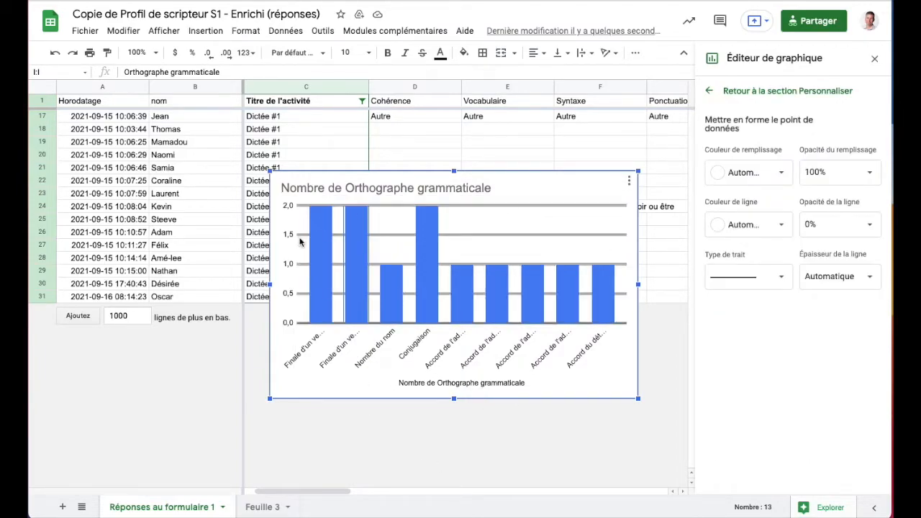